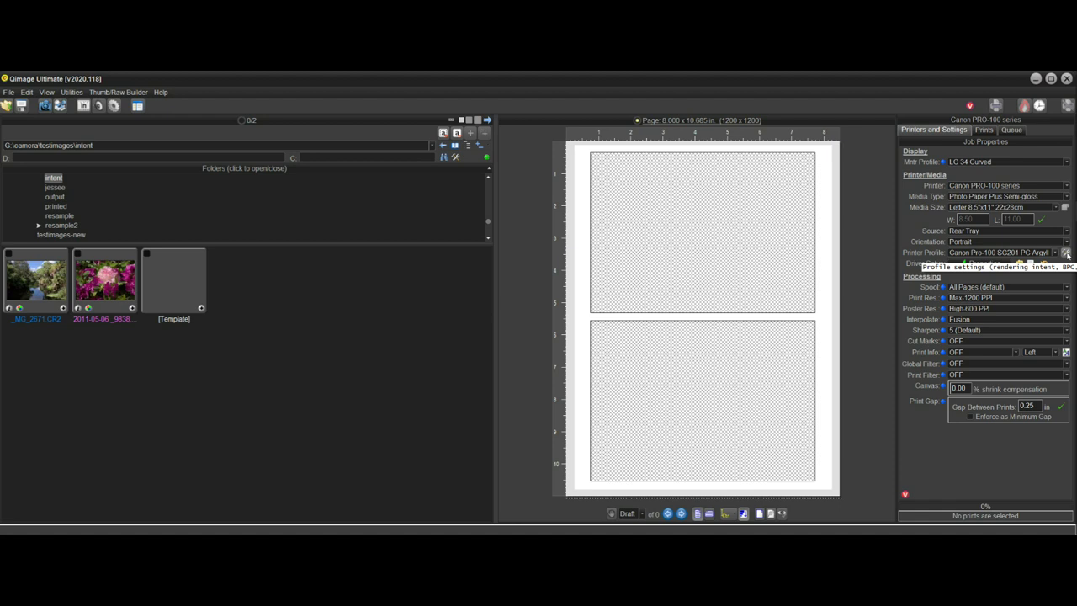
Check the printer color management settings, then add the river photo as a 5x7 print
click(1066, 254)
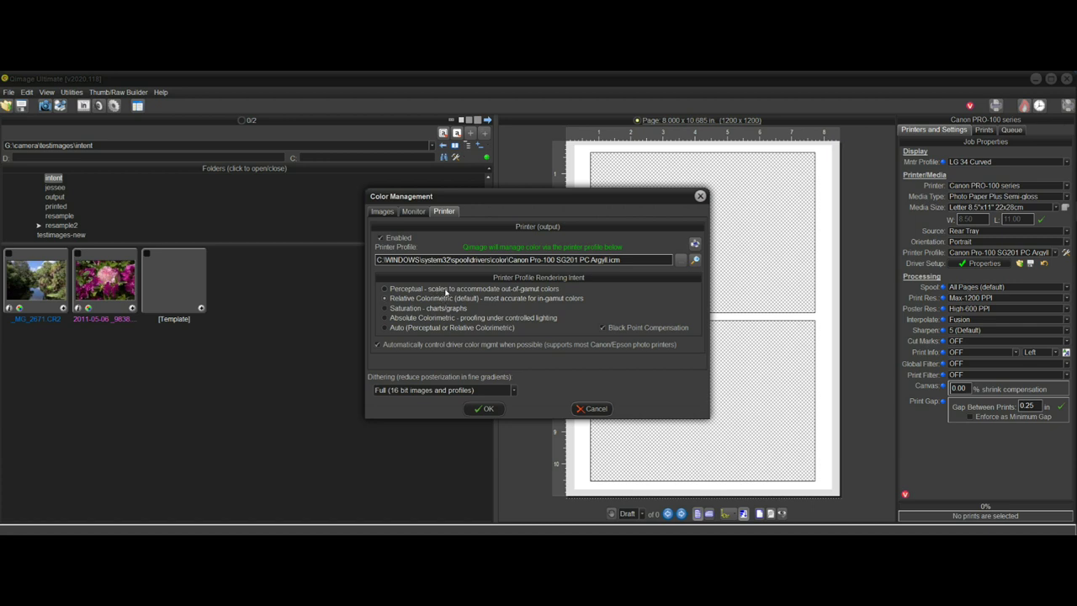
click(486, 408)
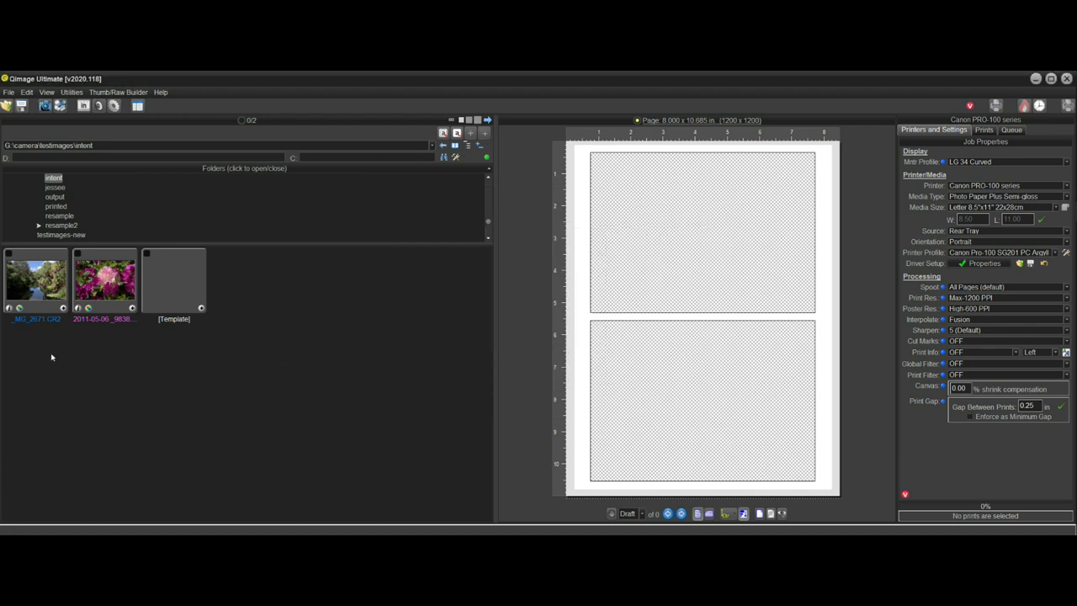
click(63, 307)
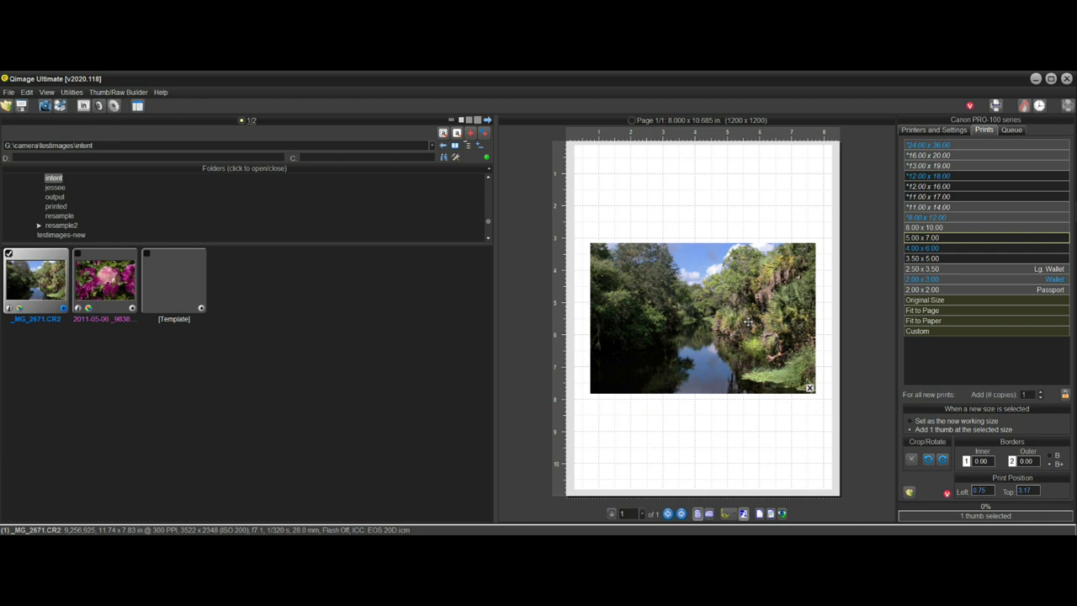
Soft-proof the page and toggle the gamut warning on and off, leaving it off
mouse_move(753, 319)
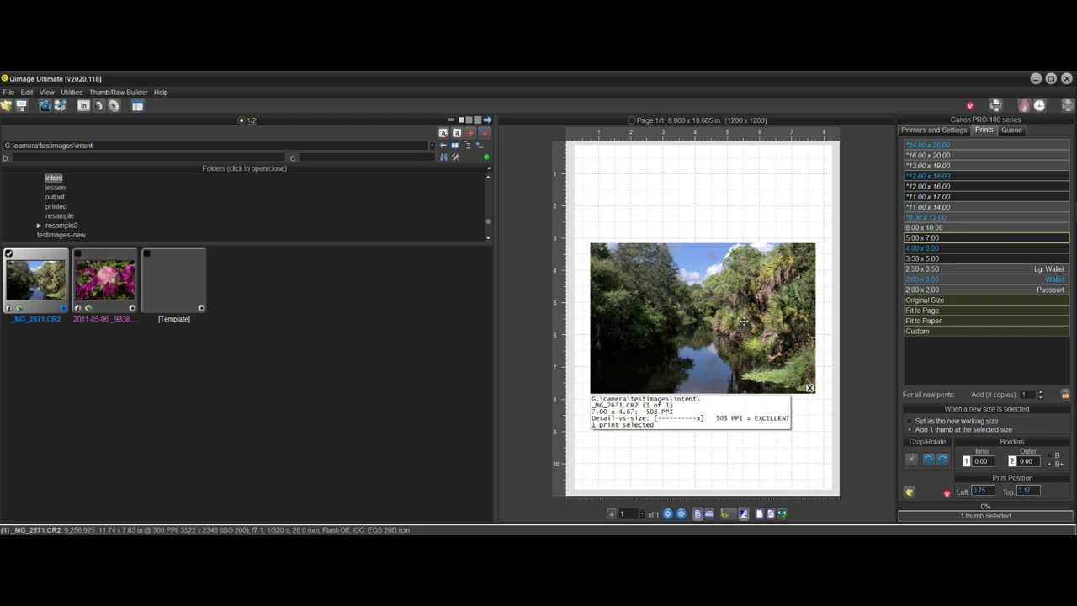
click(782, 514)
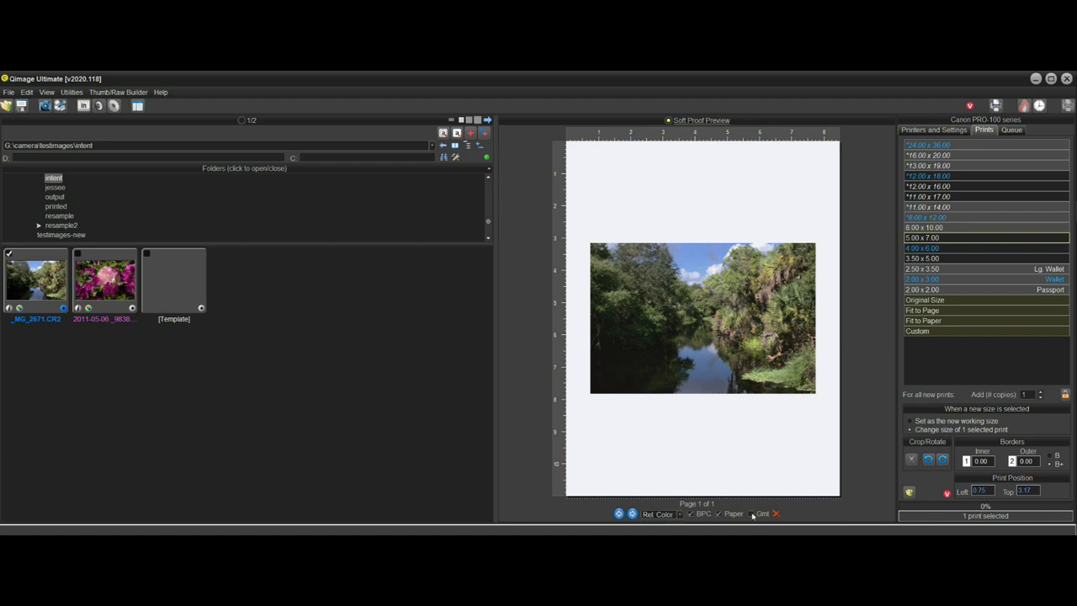
click(751, 514)
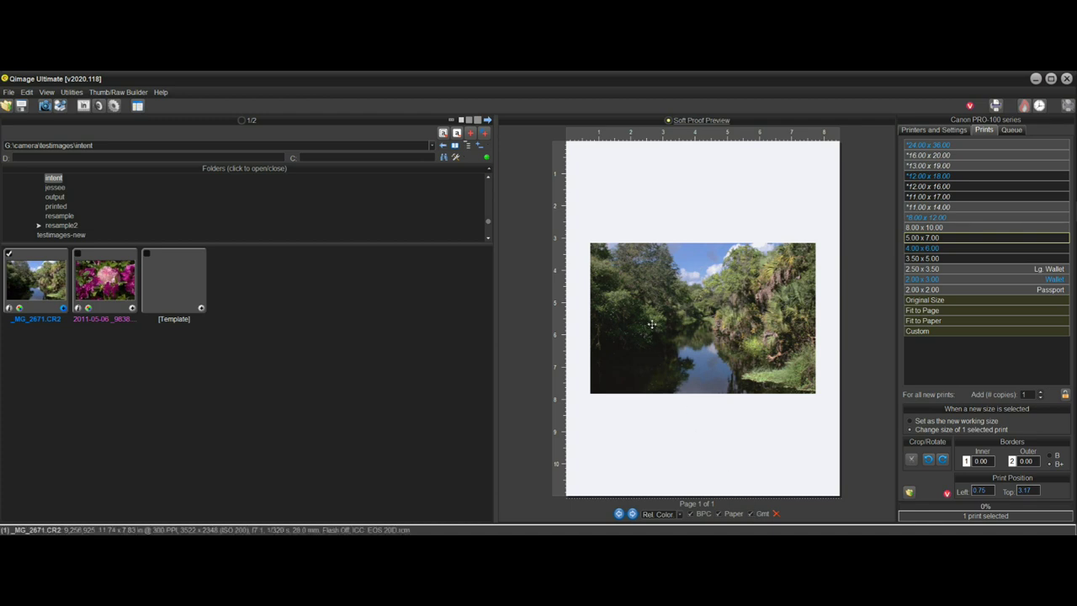
click(751, 514)
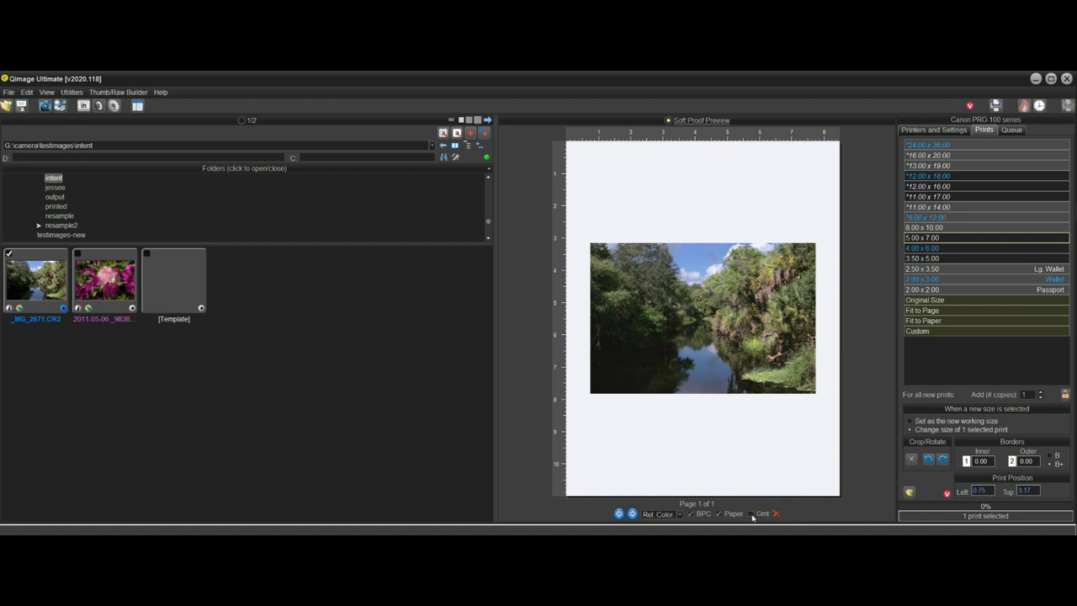
click(751, 514)
click(752, 514)
Exit the soft proof and replace the river print with the flower photo at 5x7
click(774, 513)
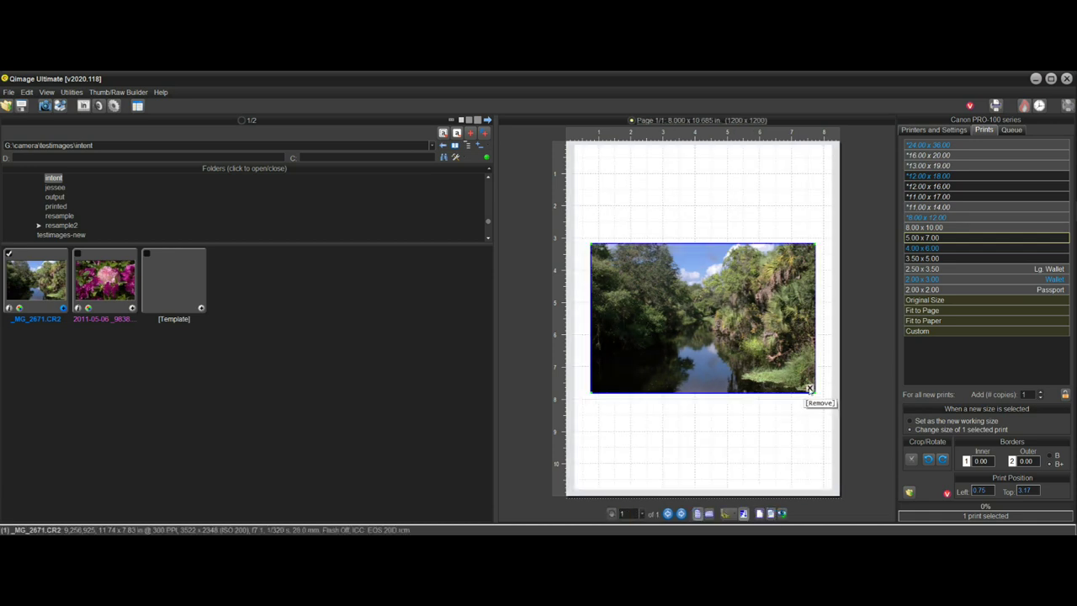
click(810, 387)
click(104, 277)
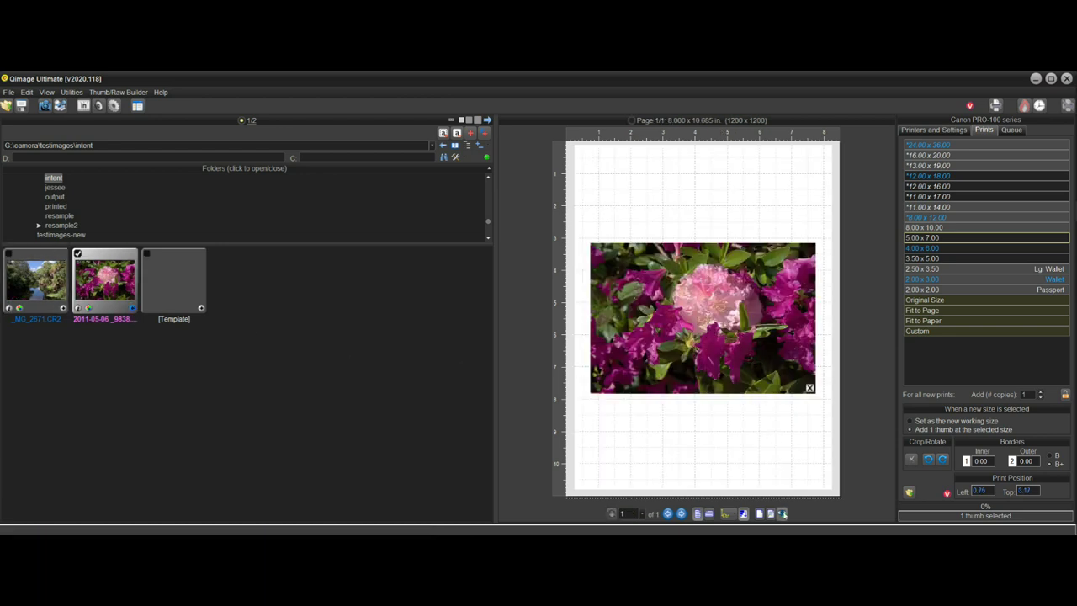
Soft-proof the flower print with the gamut warning on to show grey out-of-gamut areas
click(782, 513)
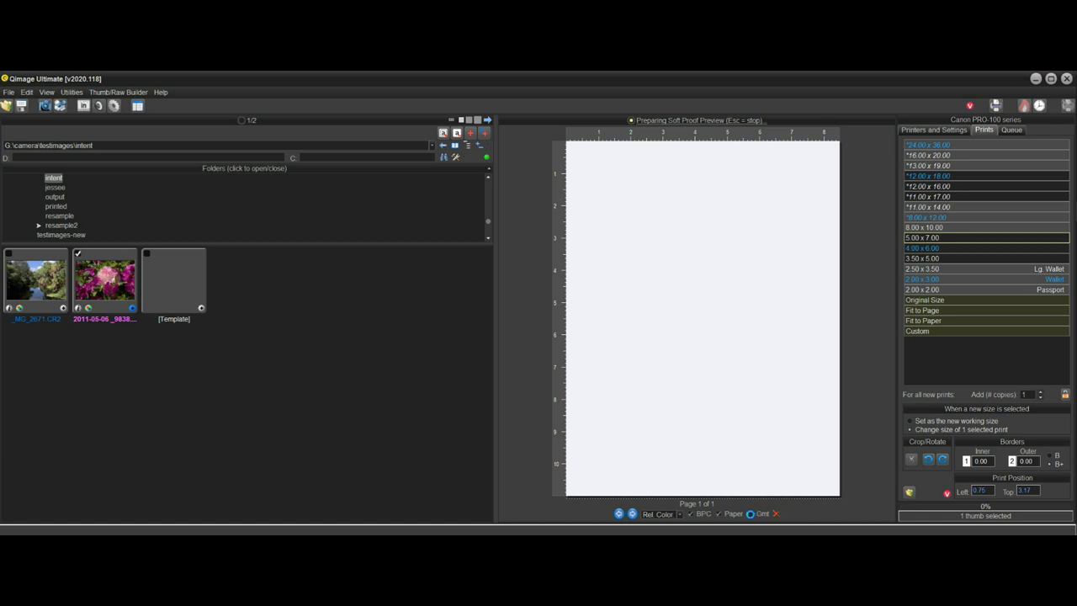
click(751, 514)
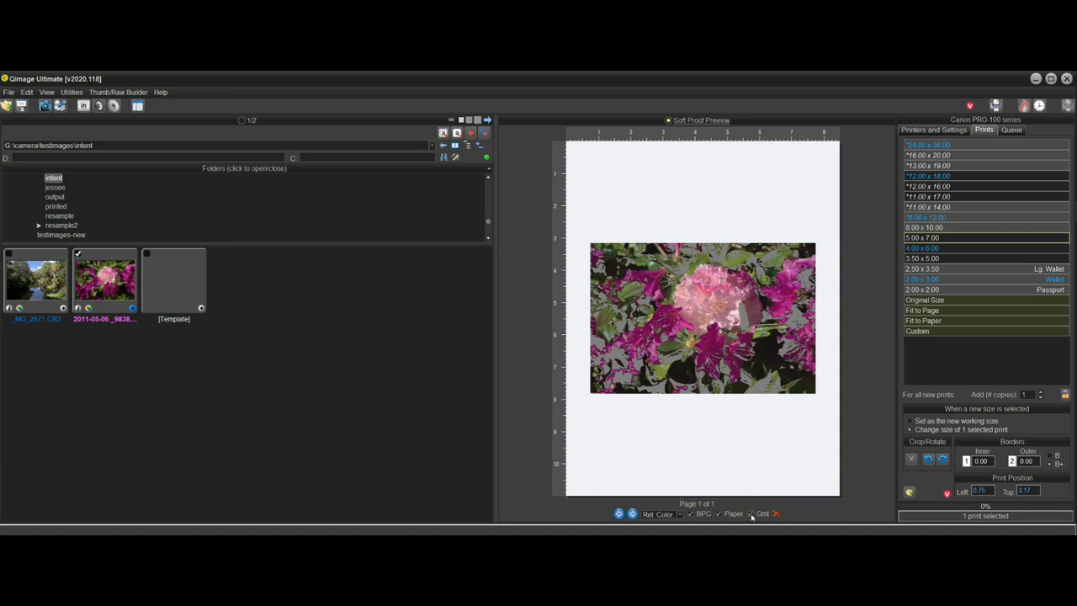
click(751, 514)
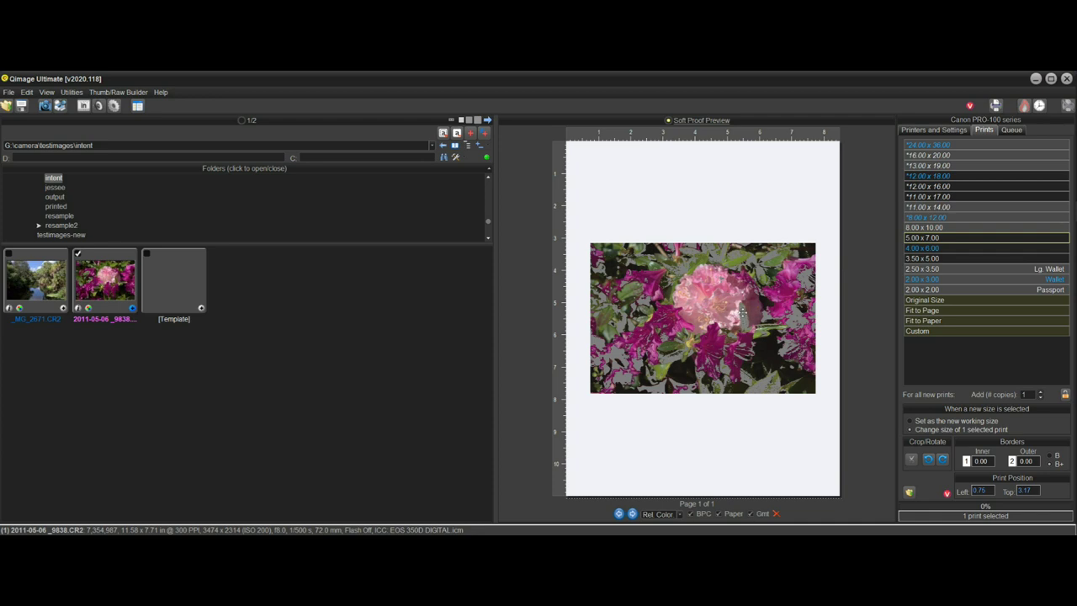
mouse_move(744, 318)
mouse_move(722, 322)
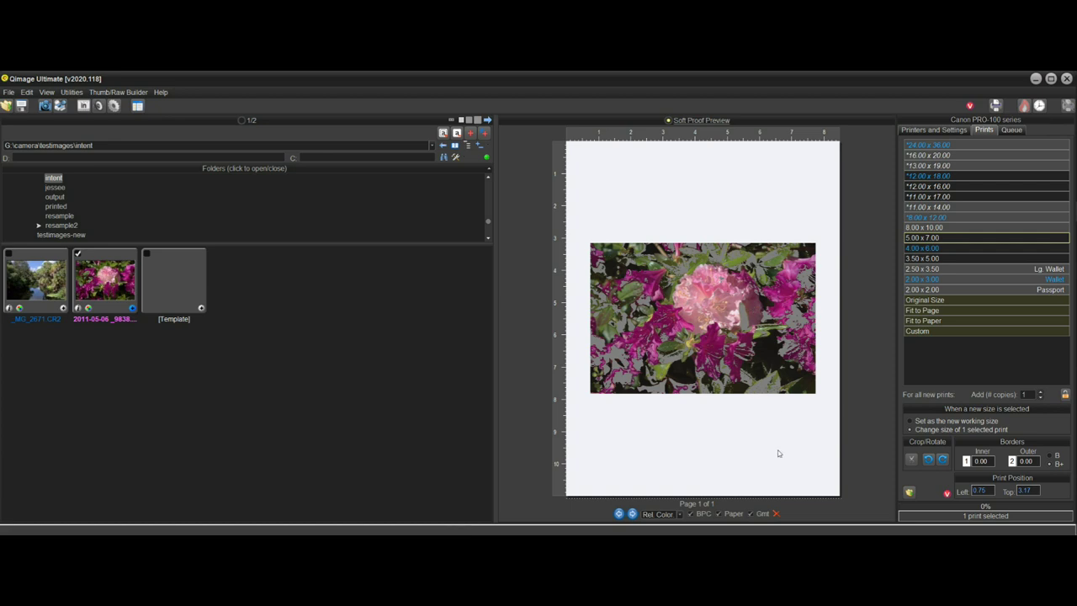
Turn off the gamut warning, exit soft proof, and swap the flower print for the river photo at 5x7
click(752, 515)
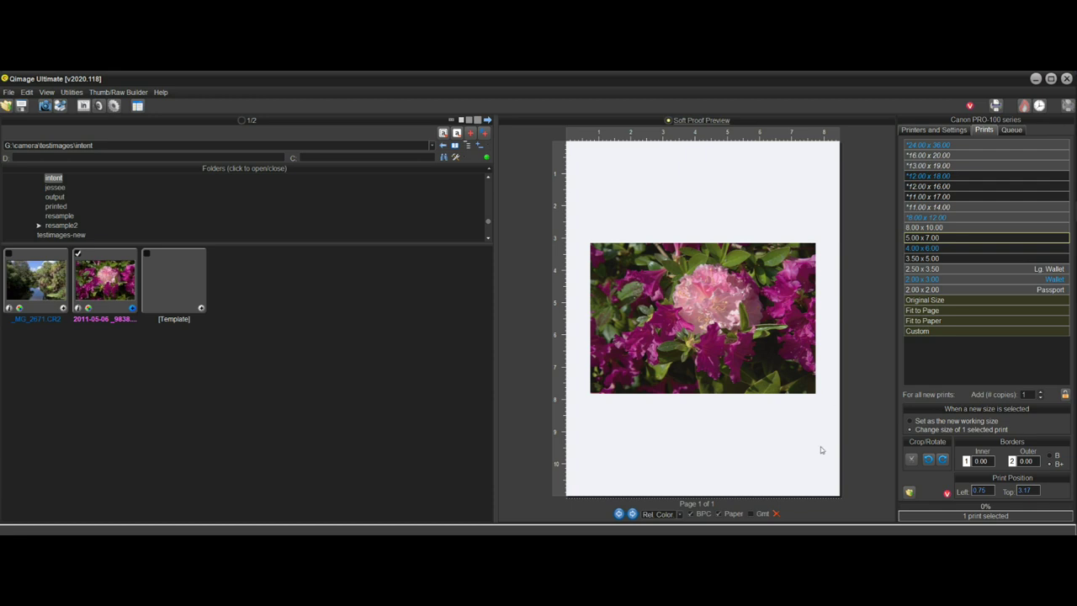
click(775, 513)
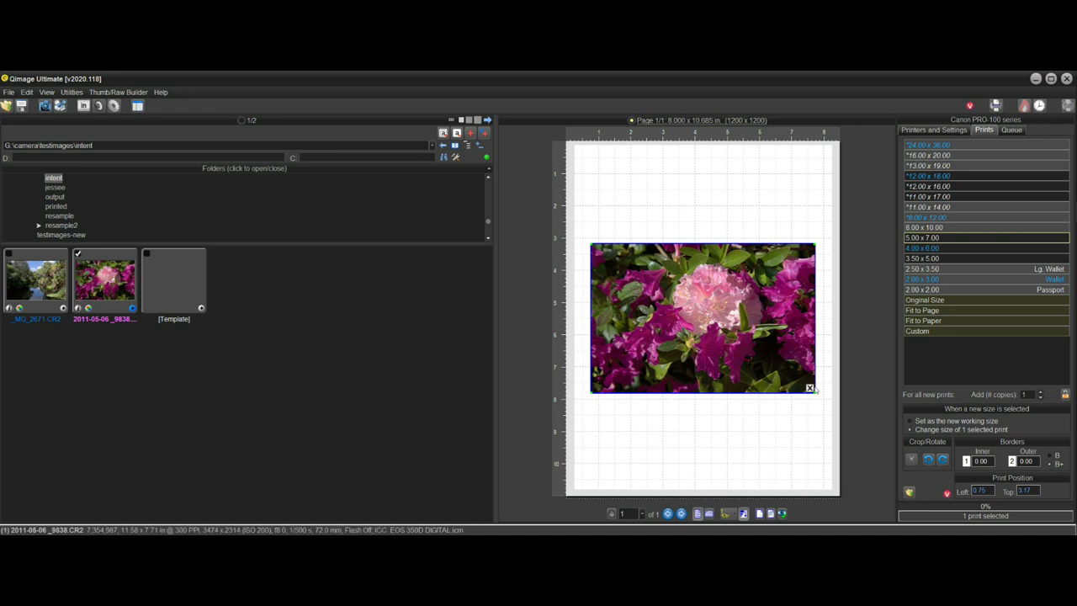
click(810, 387)
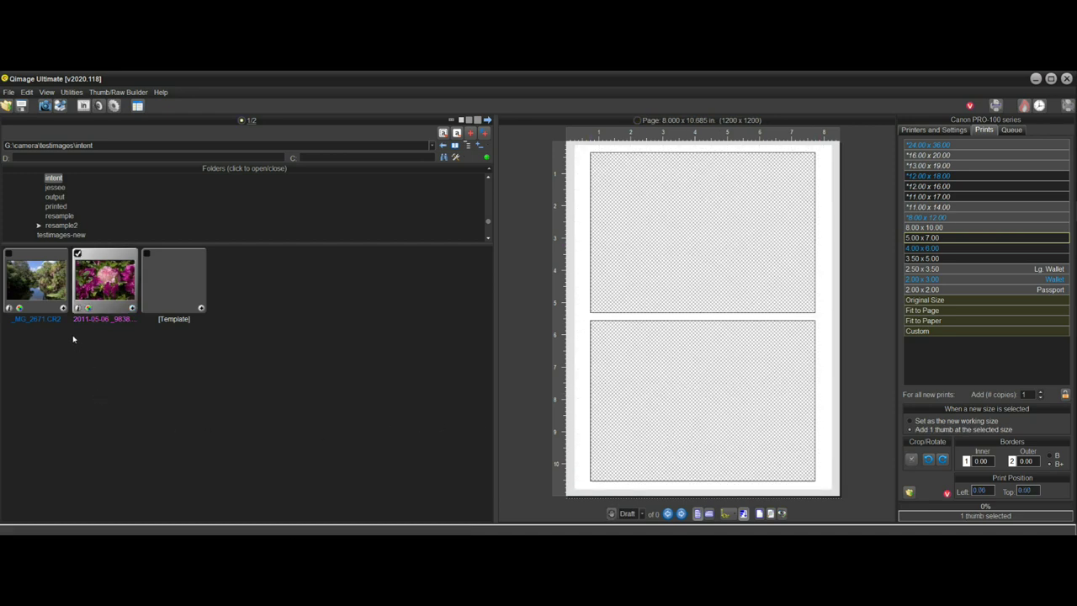
click(63, 309)
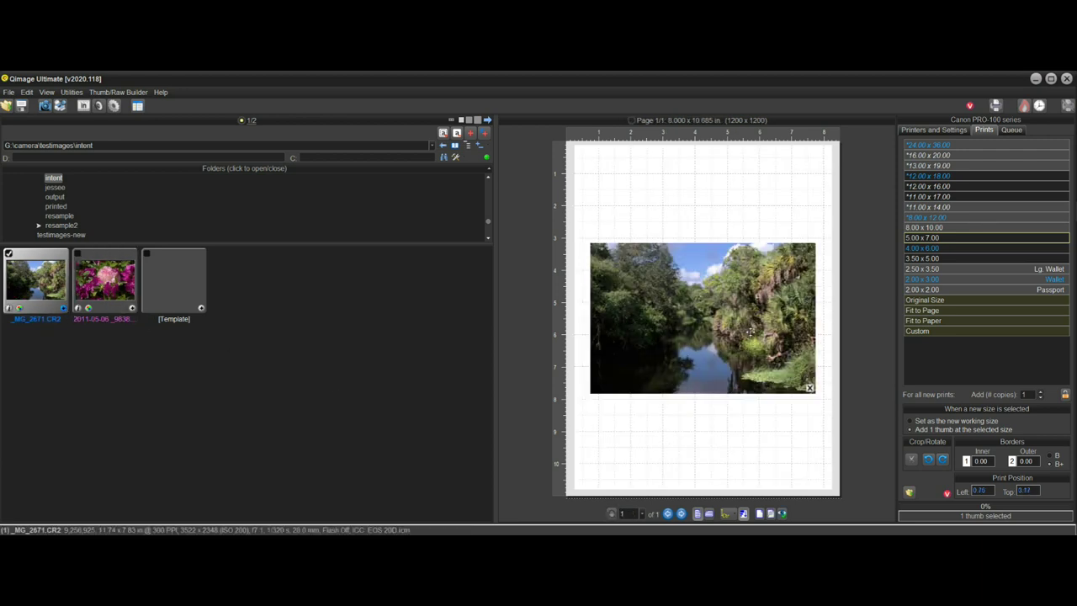
Add the flower photo 2011-05-06_9838.CR2 as a second 5x7 print below the river print
mouse_move(800, 432)
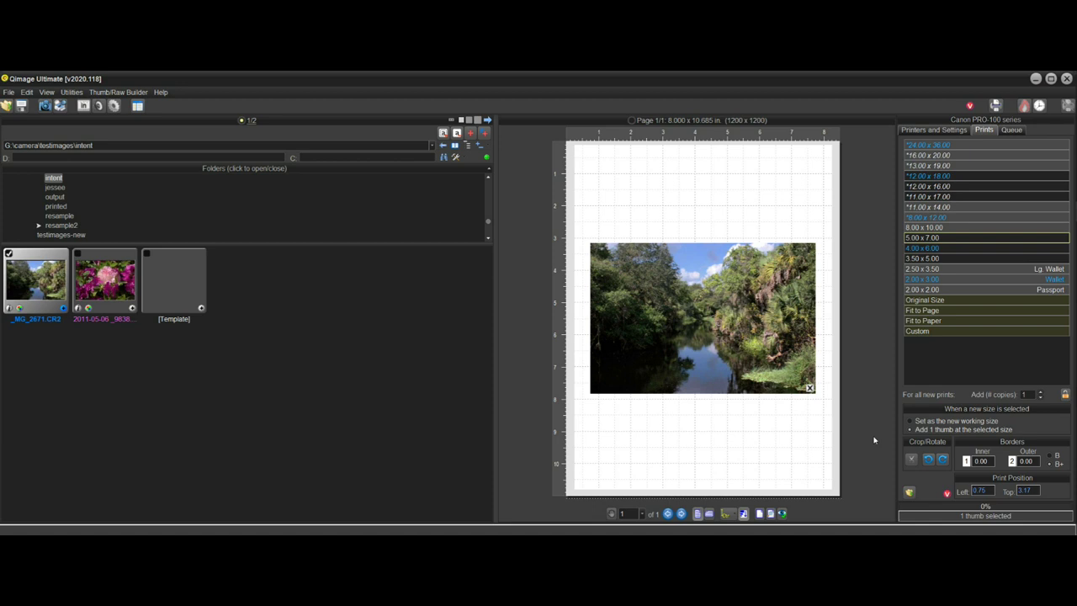
click(132, 309)
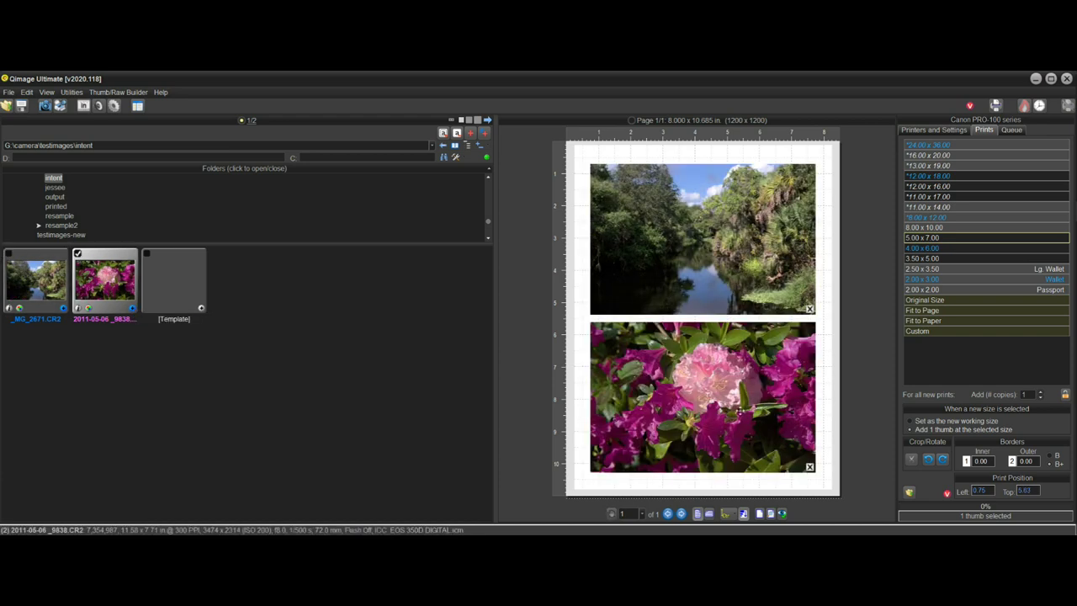
Soft-proof the river and flower prints with the Gmt gamut warning on, then exit with Esc
click(782, 513)
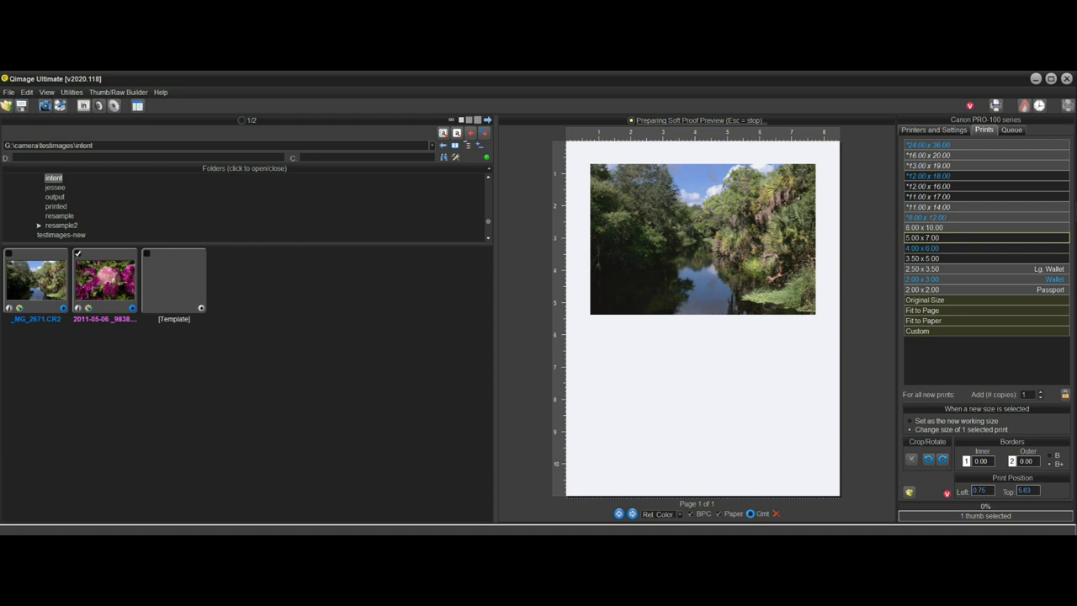
click(750, 513)
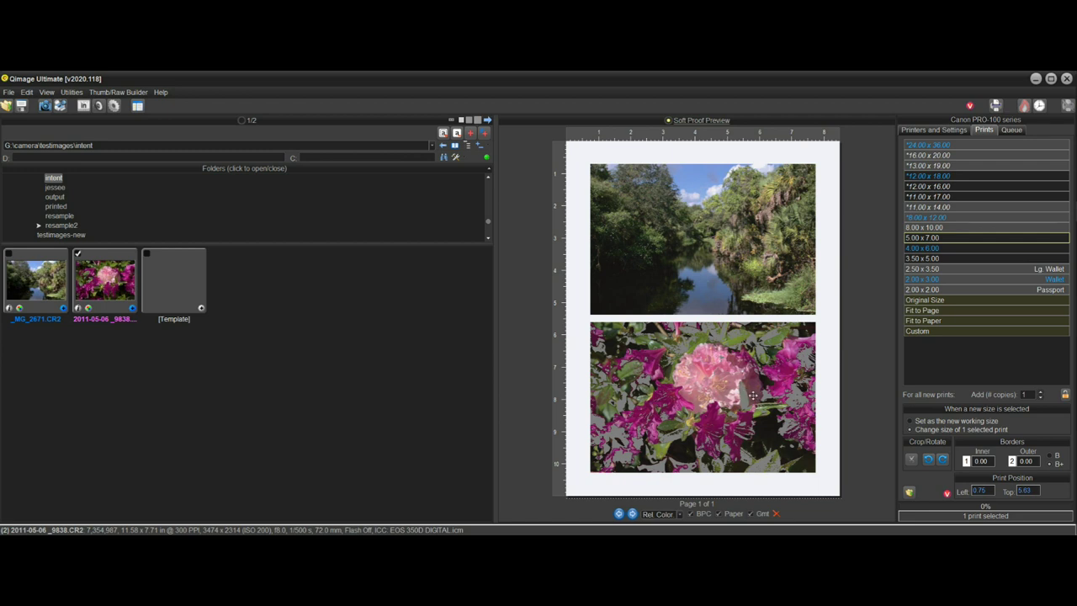
mouse_move(752, 395)
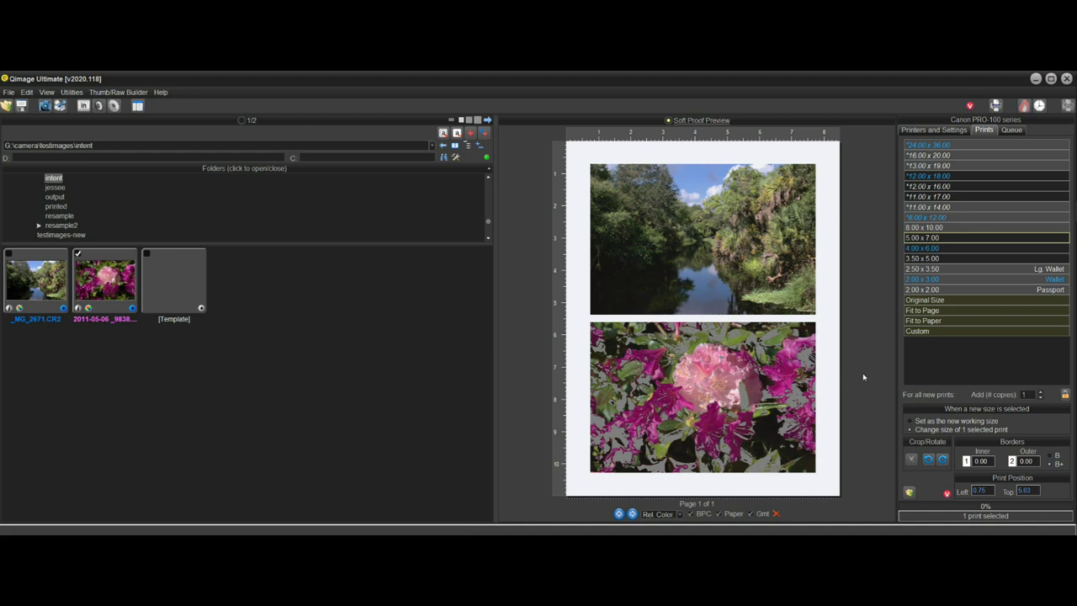
key(Escape)
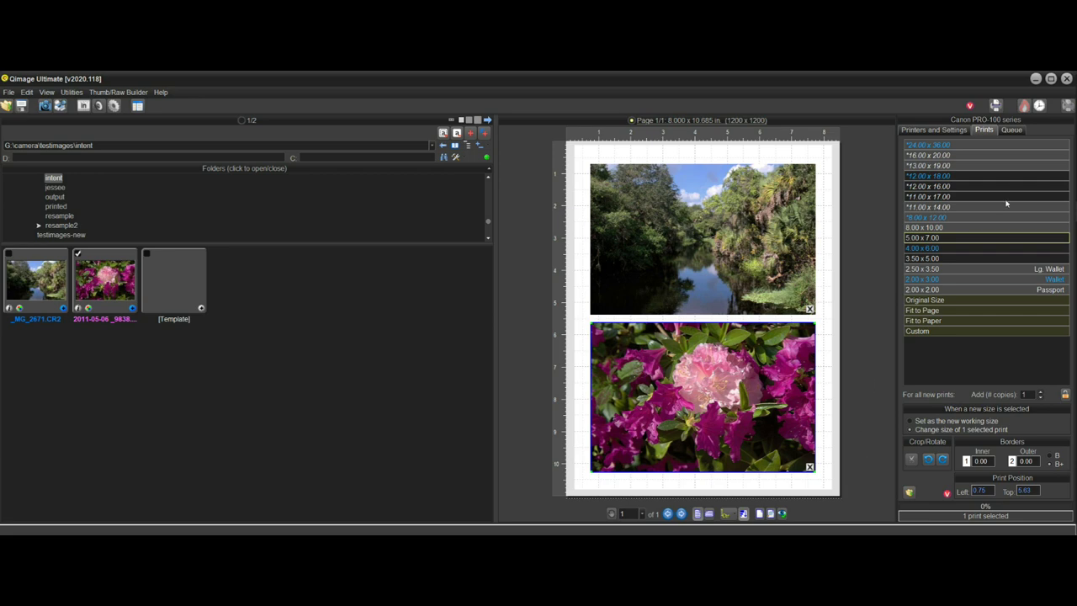
Review the printer profile's Color Management in Printers and Settings, keeping Relative Colorimetric unchanged
click(934, 130)
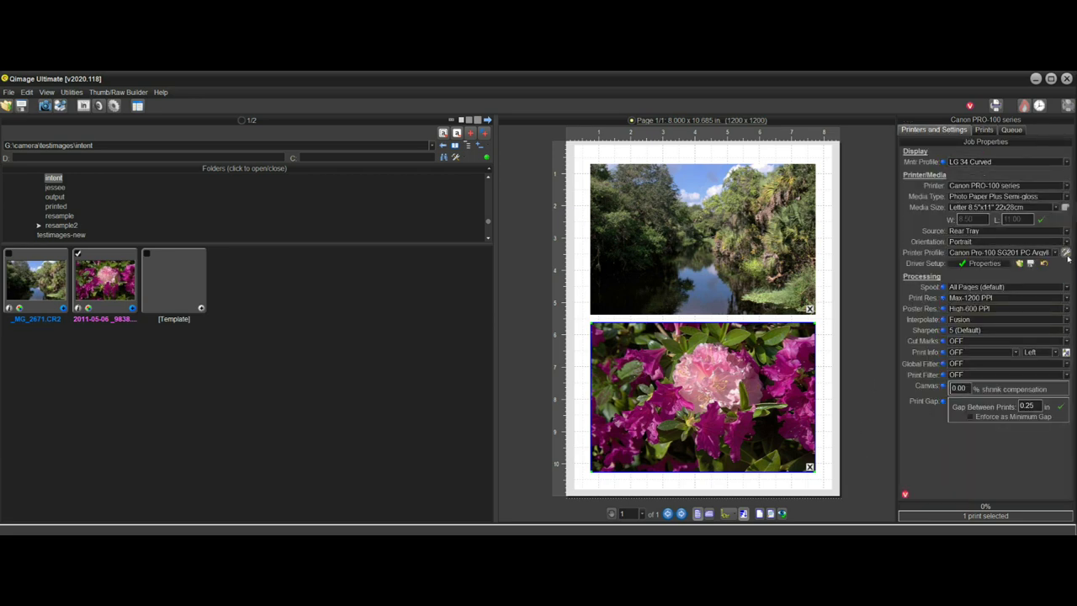
click(1065, 250)
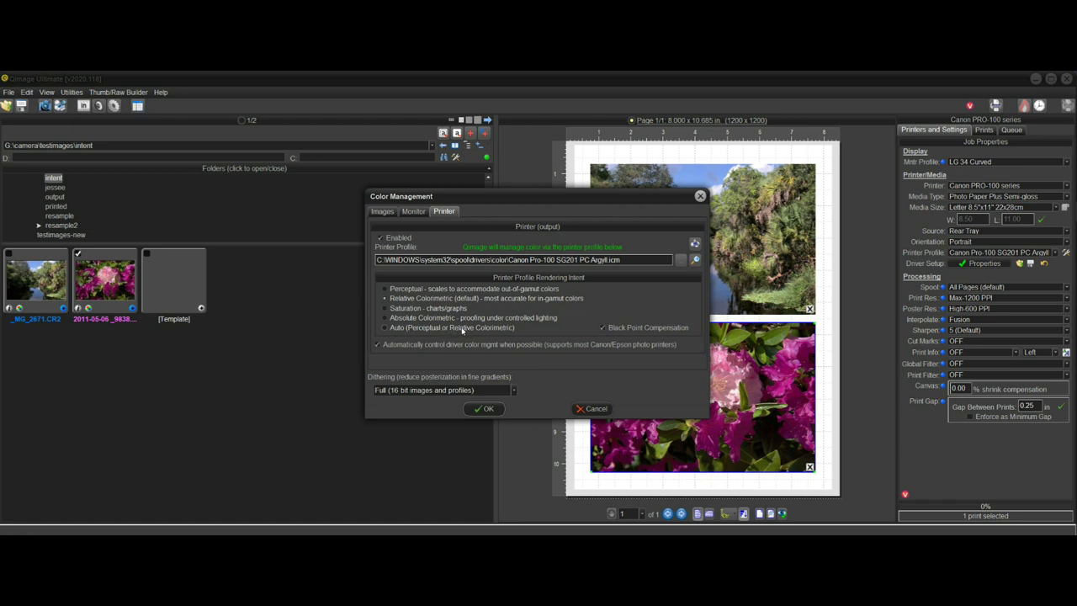
click(592, 409)
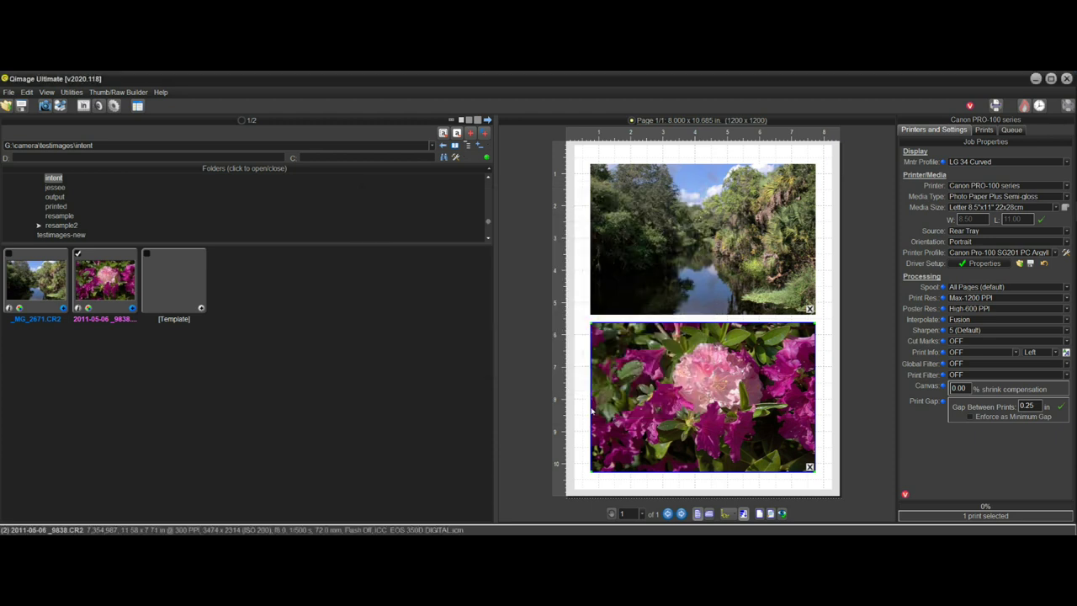
Turn on the soft proof preview using the Auto rendering intent for both photos
click(781, 513)
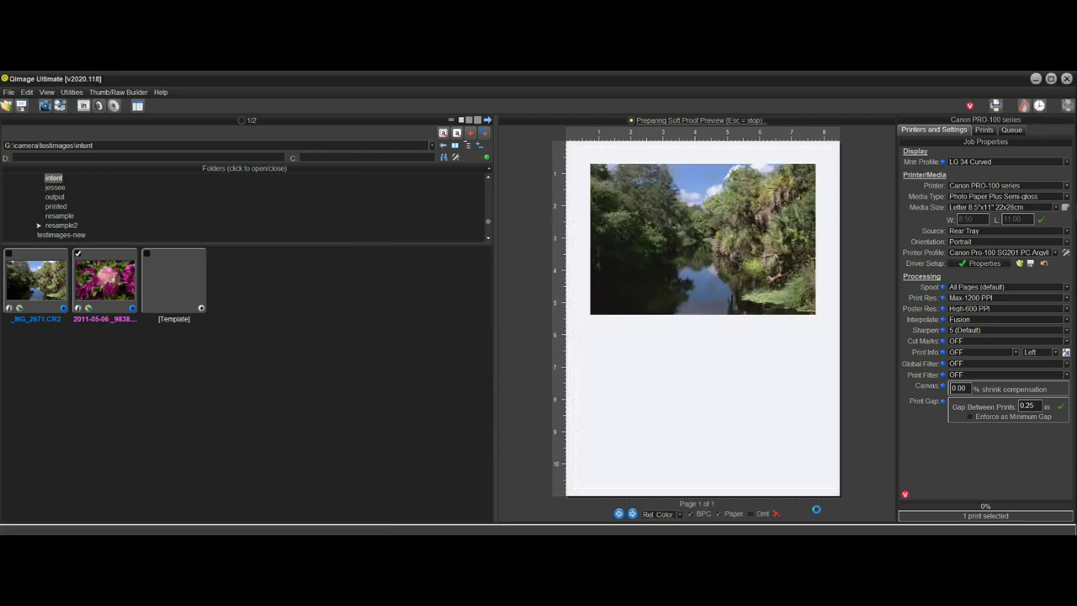
click(681, 516)
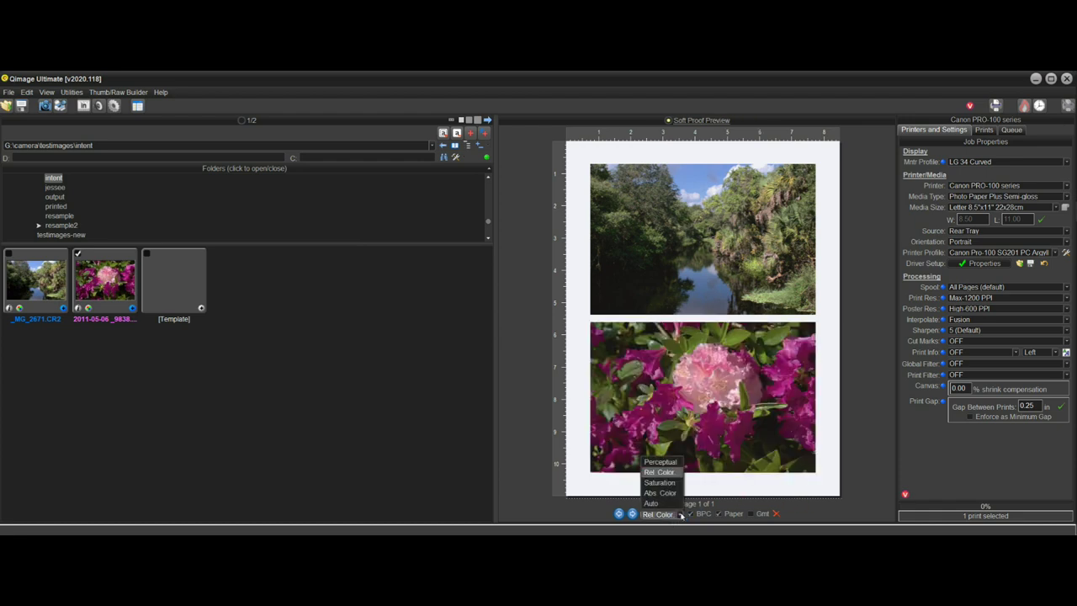
click(661, 501)
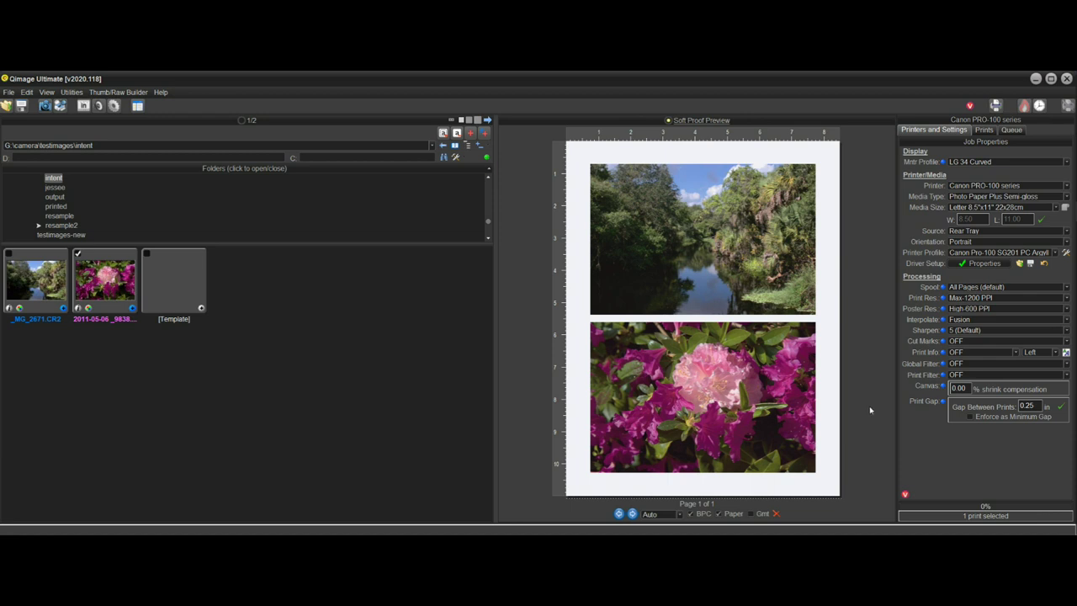
mouse_move(682, 251)
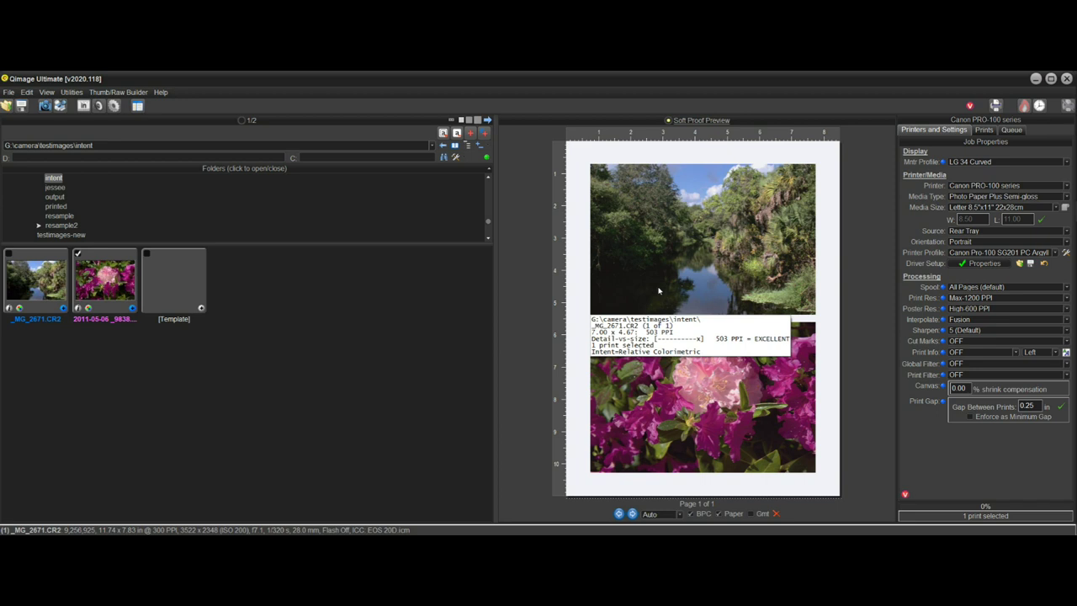
mouse_move(670, 287)
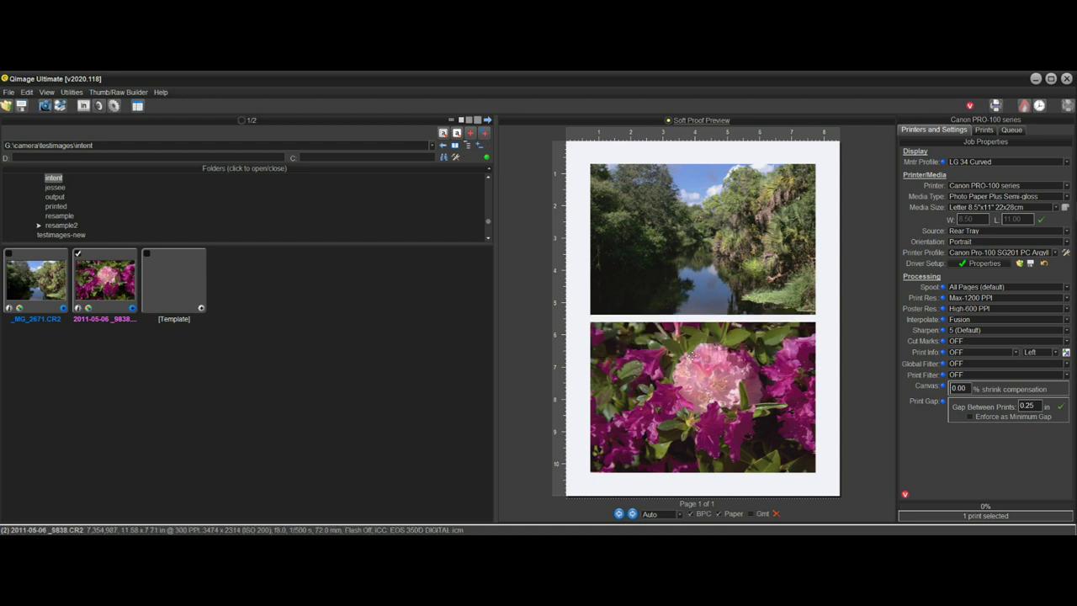
mouse_move(693, 373)
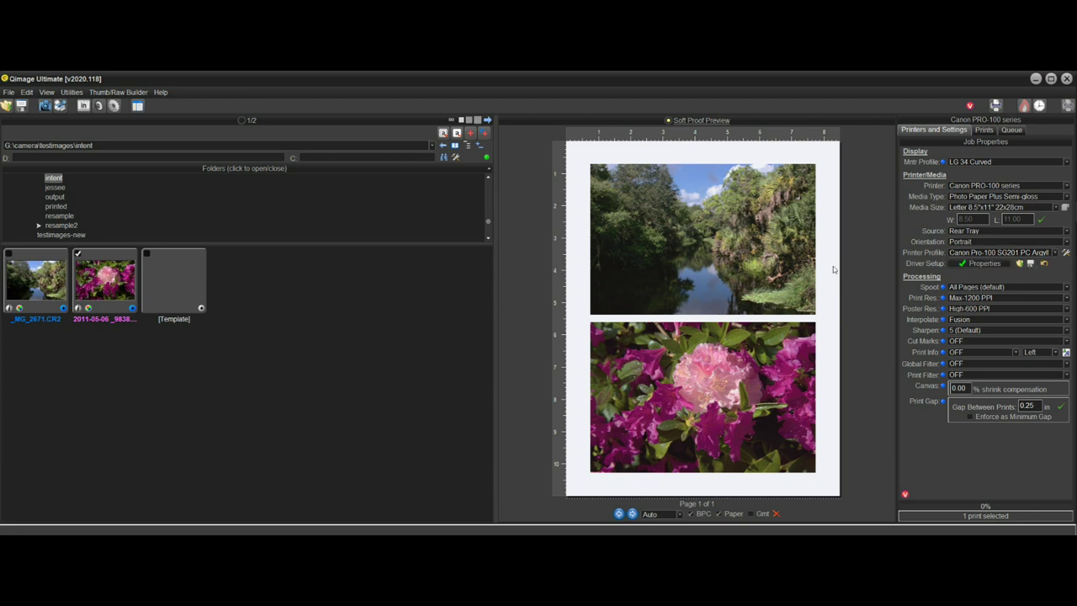
View then hide the gamut warning, close the soft proof, and answer No to keep the printer intent
mouse_move(695, 237)
click(752, 513)
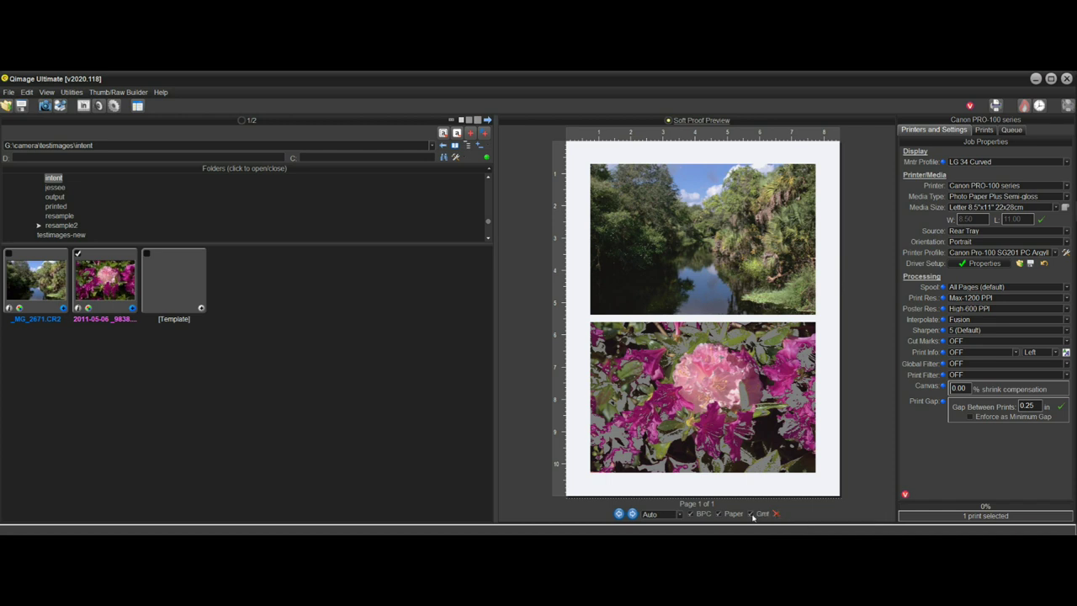
click(751, 514)
click(778, 514)
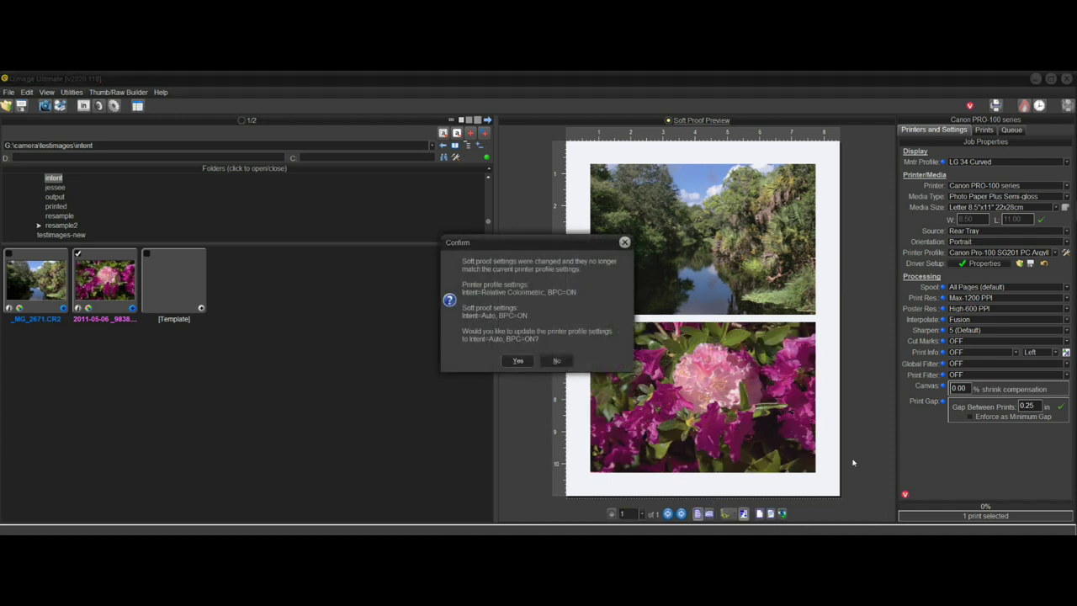
click(556, 360)
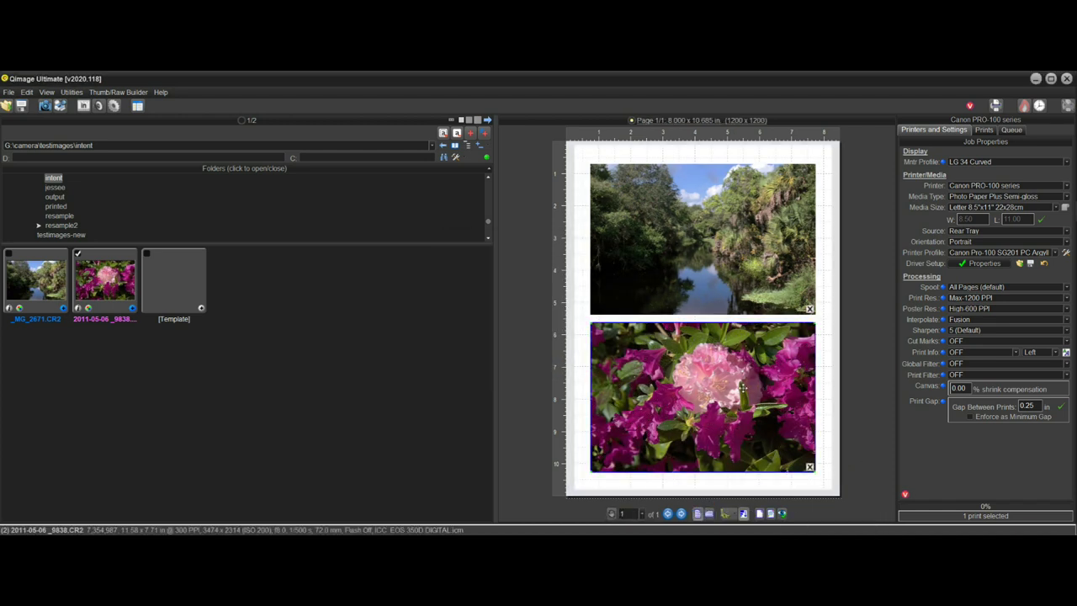
Give the river print custom color management with Relative colorimetric intent
click(657, 229)
right_click(666, 233)
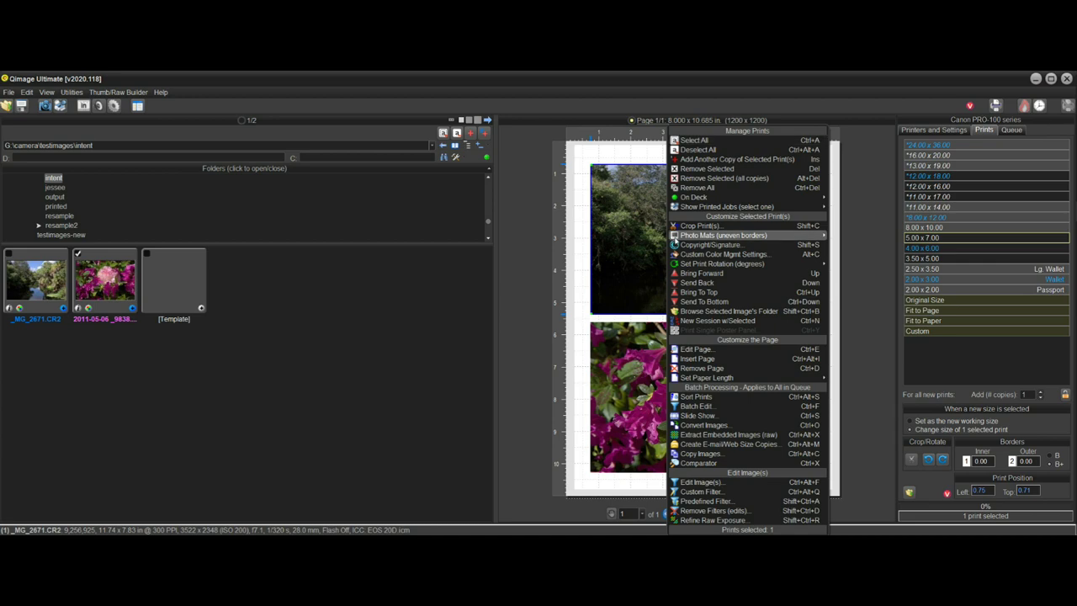
click(694, 254)
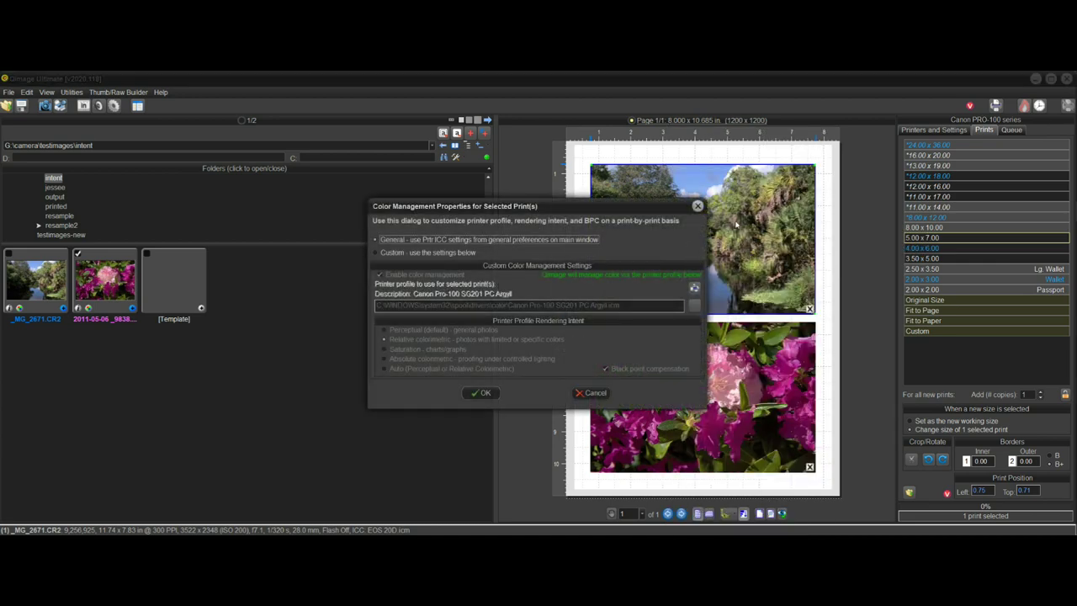
click(377, 253)
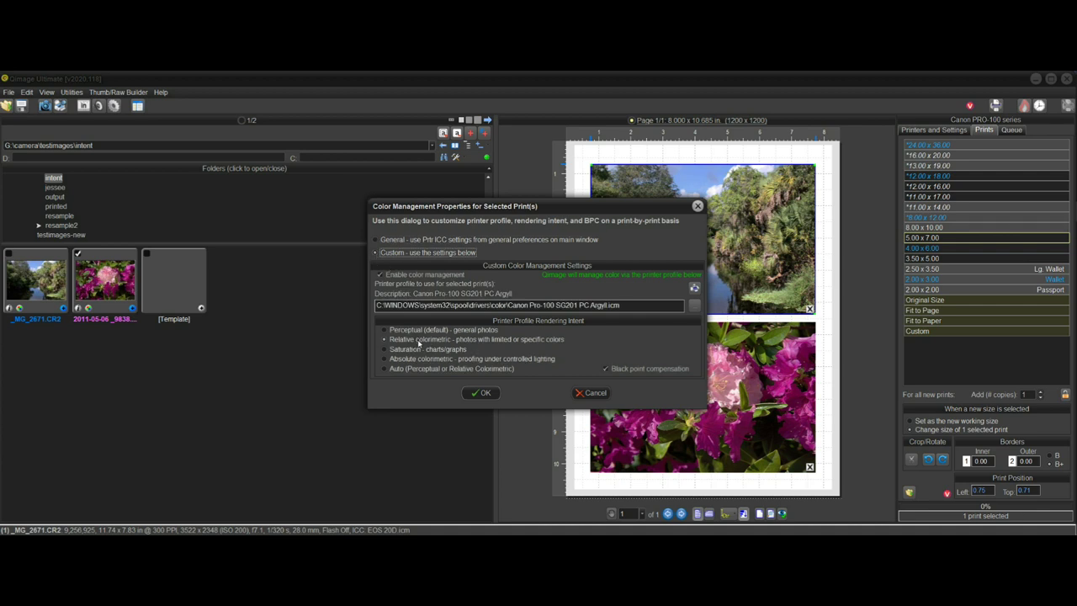
click(484, 394)
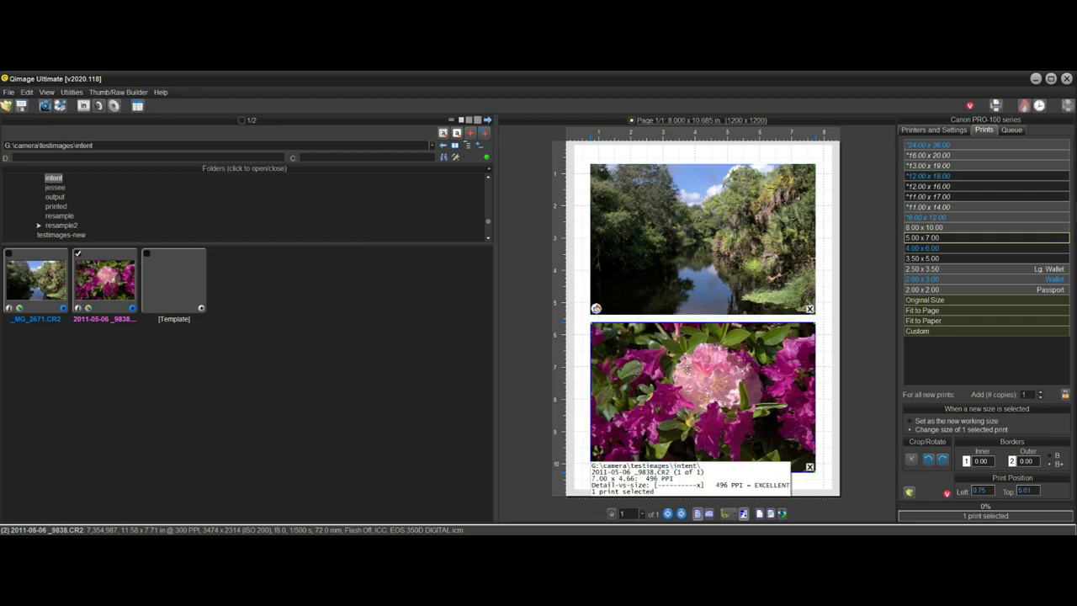
Give the flower print custom color management with Perceptual intent
right_click(685, 370)
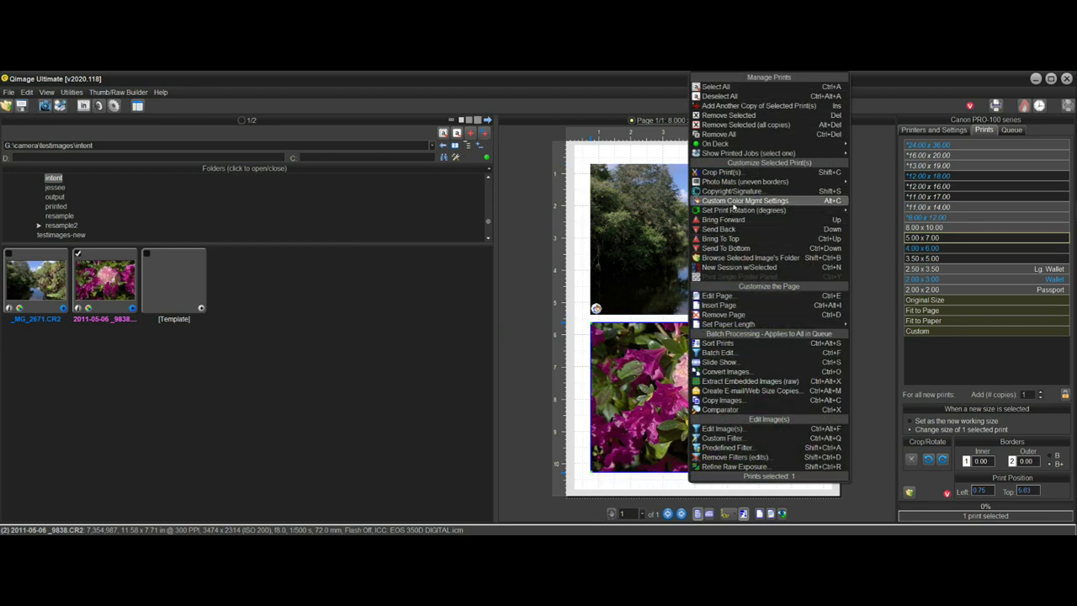
click(745, 200)
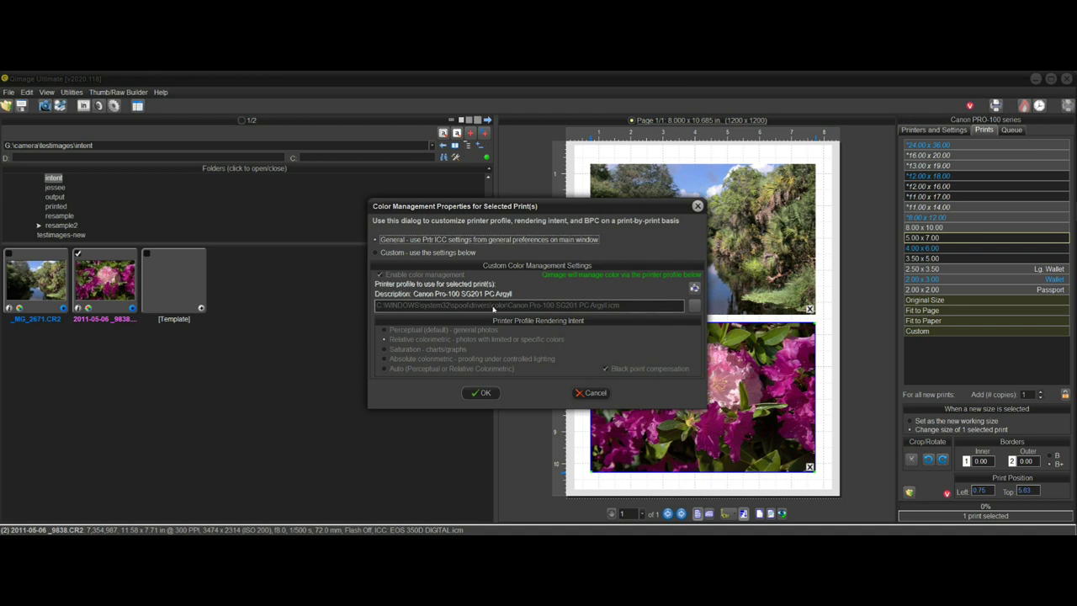
click(378, 254)
click(386, 330)
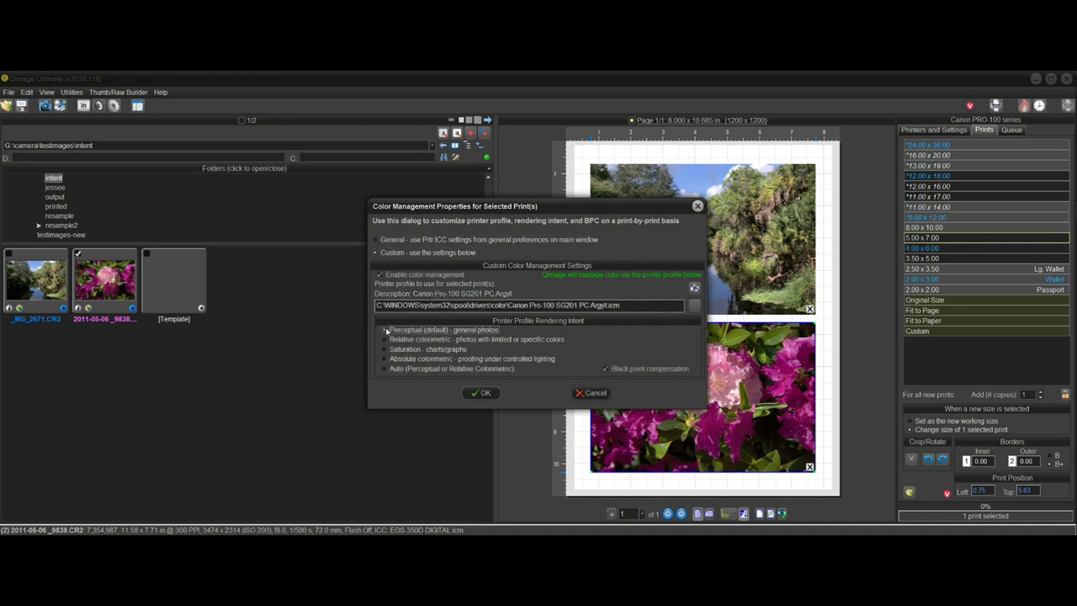
click(488, 395)
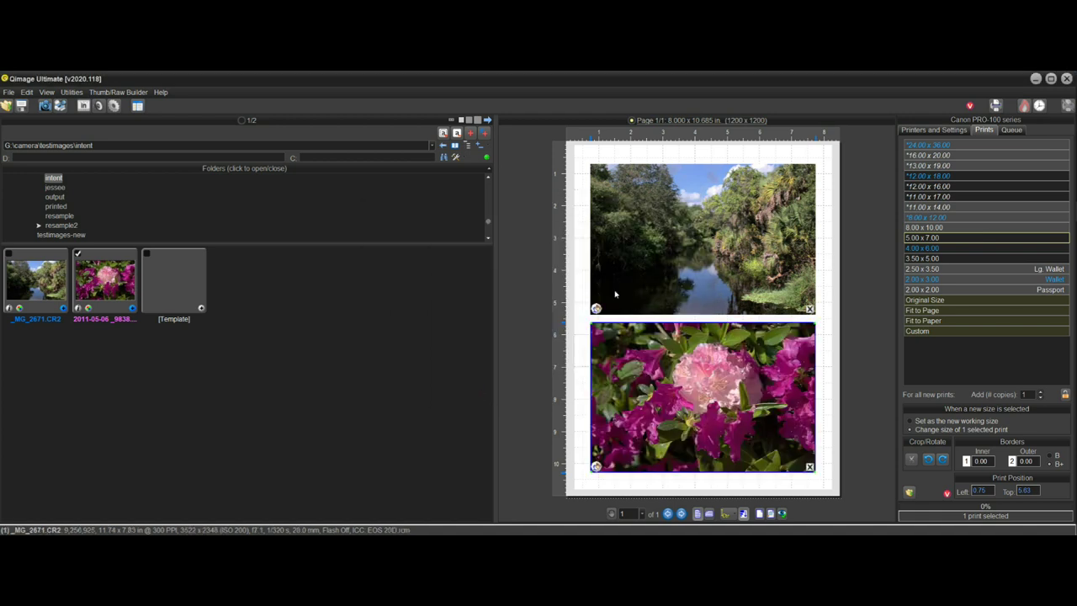